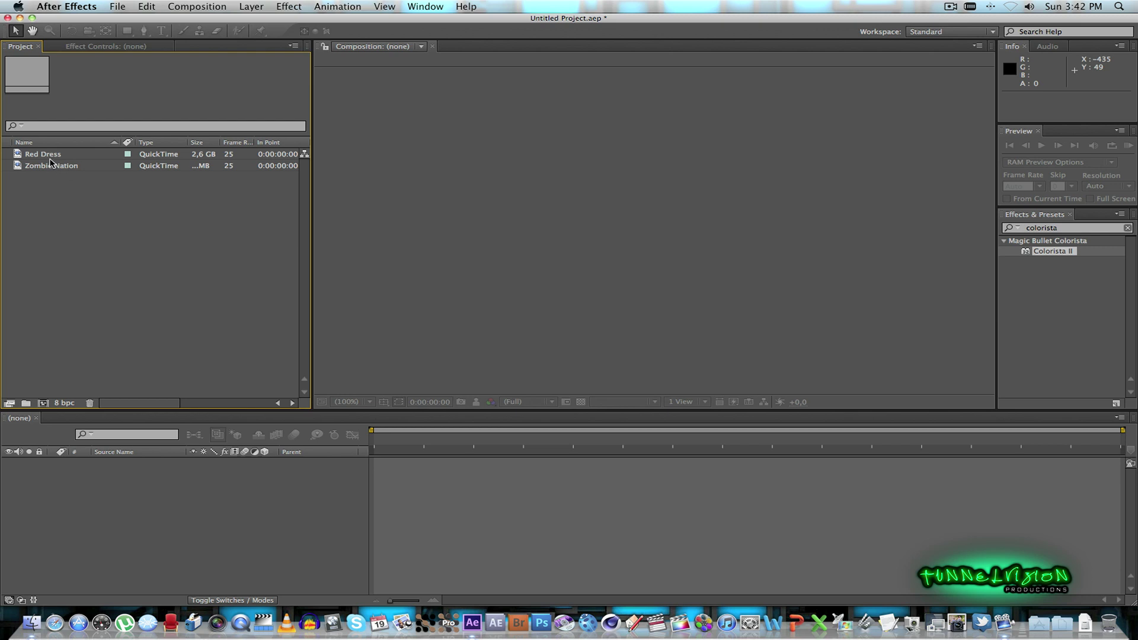
Create a Zombie Nation 2 composition from the clip and move to 0:00:04:10
left_click_drag(48, 166, 42, 403)
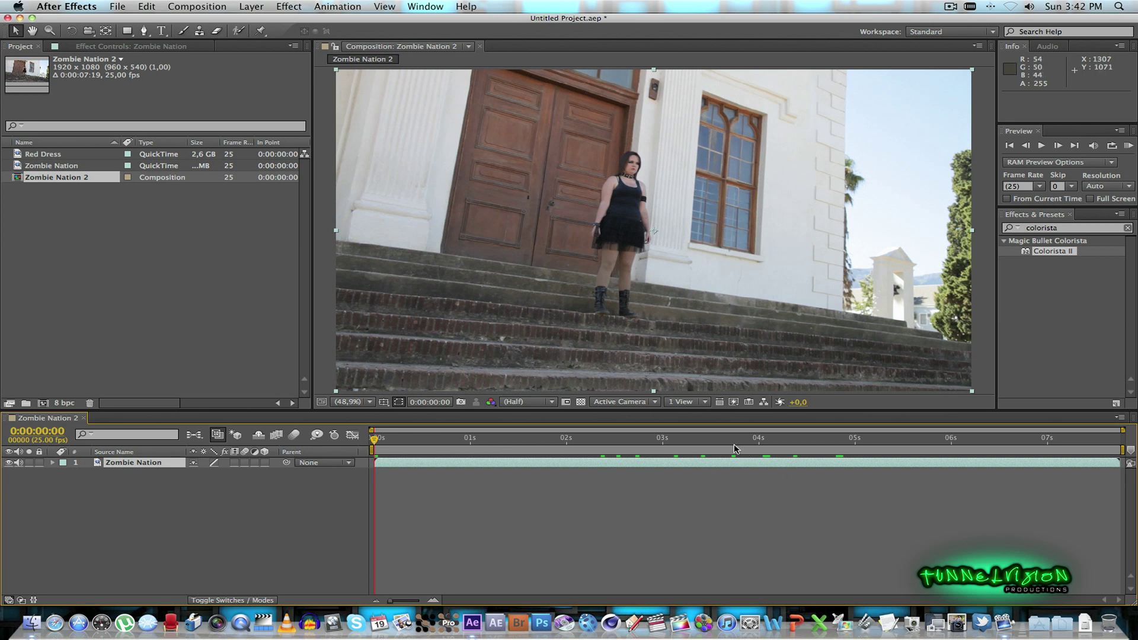
left_click_drag(729, 442, 798, 444)
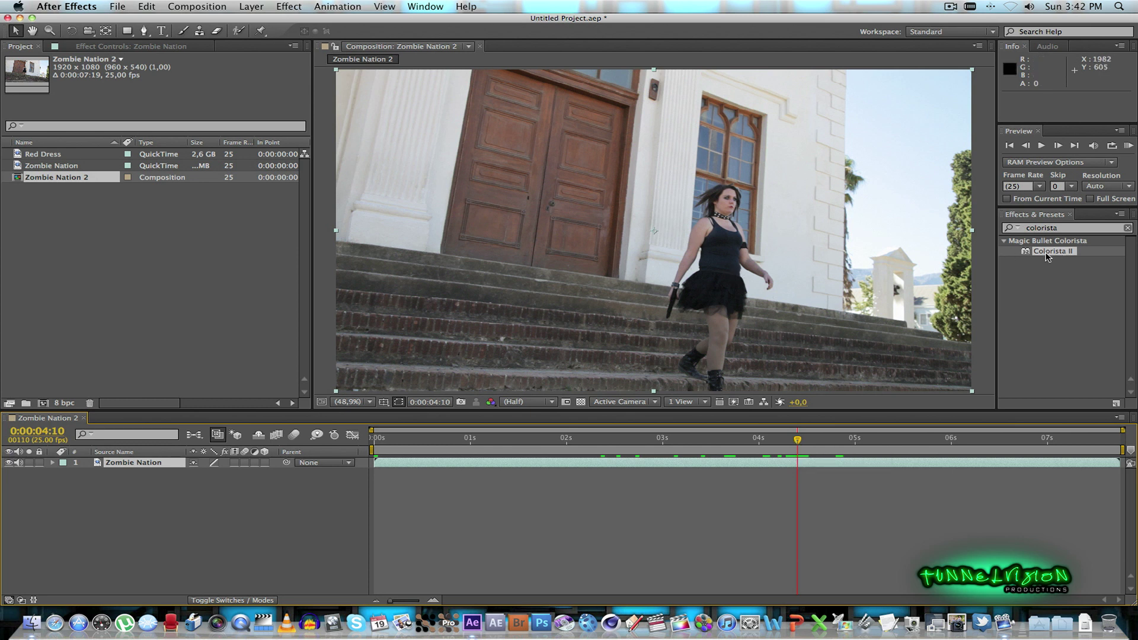
Apply Colorista II to the Zombie Nation clip in the viewer
left_click_drag(1054, 255, 658, 259)
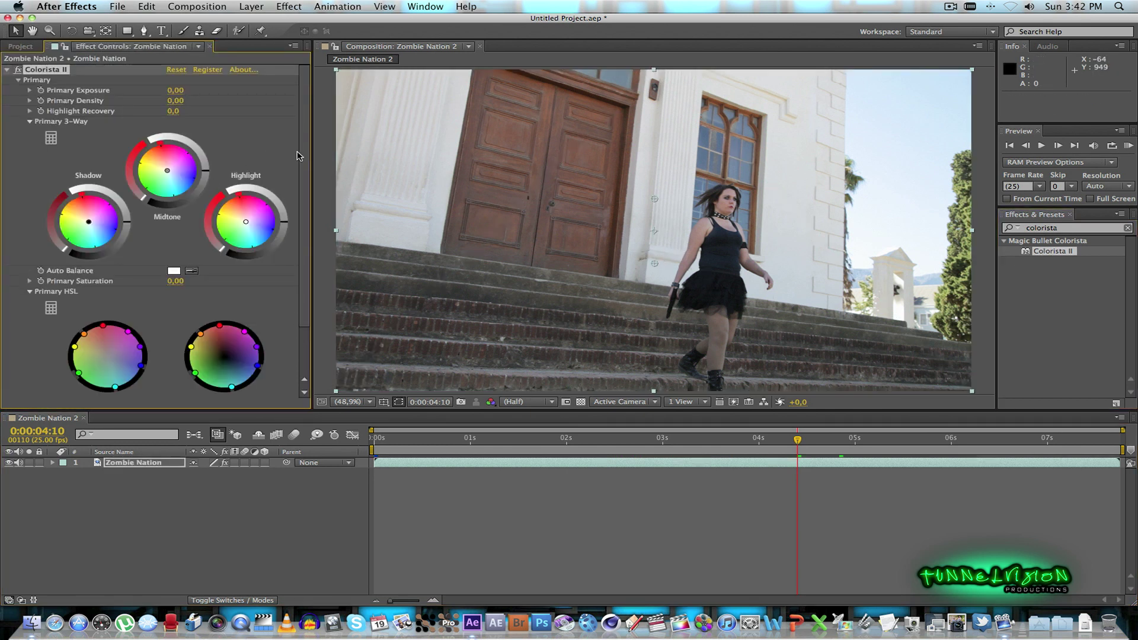
scroll(303, 178, "down", 1)
scroll(303, 180, "down", 3)
scroll(303, 237, "up", 4)
Push the Highlight wheel toward orange and the Shadow wheel toward darker, cooler teal
scroll(303, 166, "down", 3)
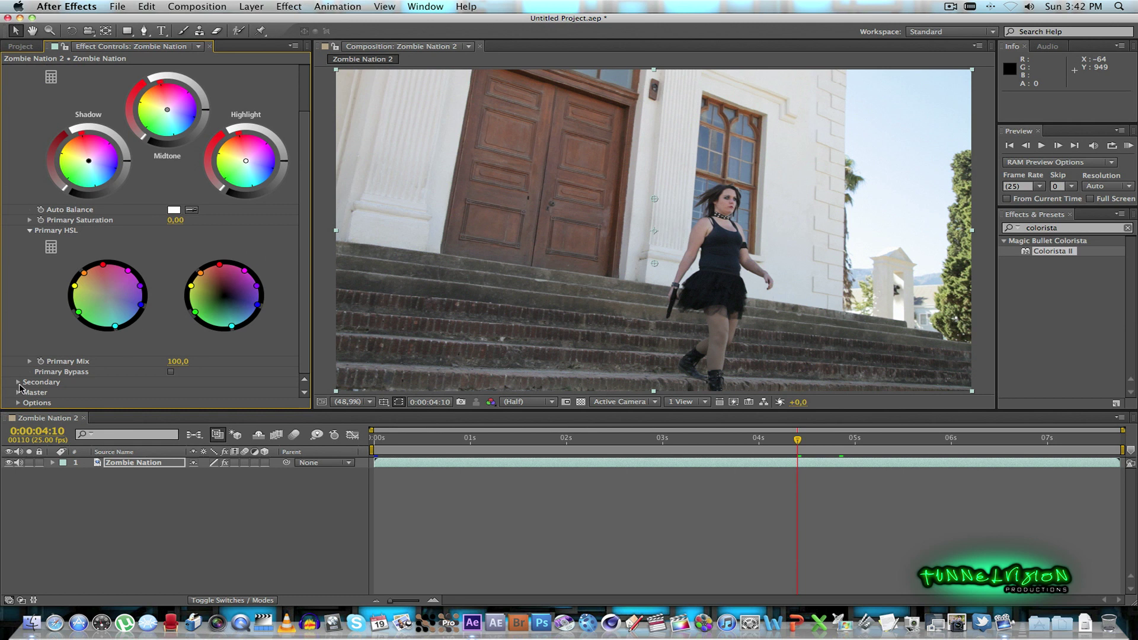
scroll(306, 250, "up", 3)
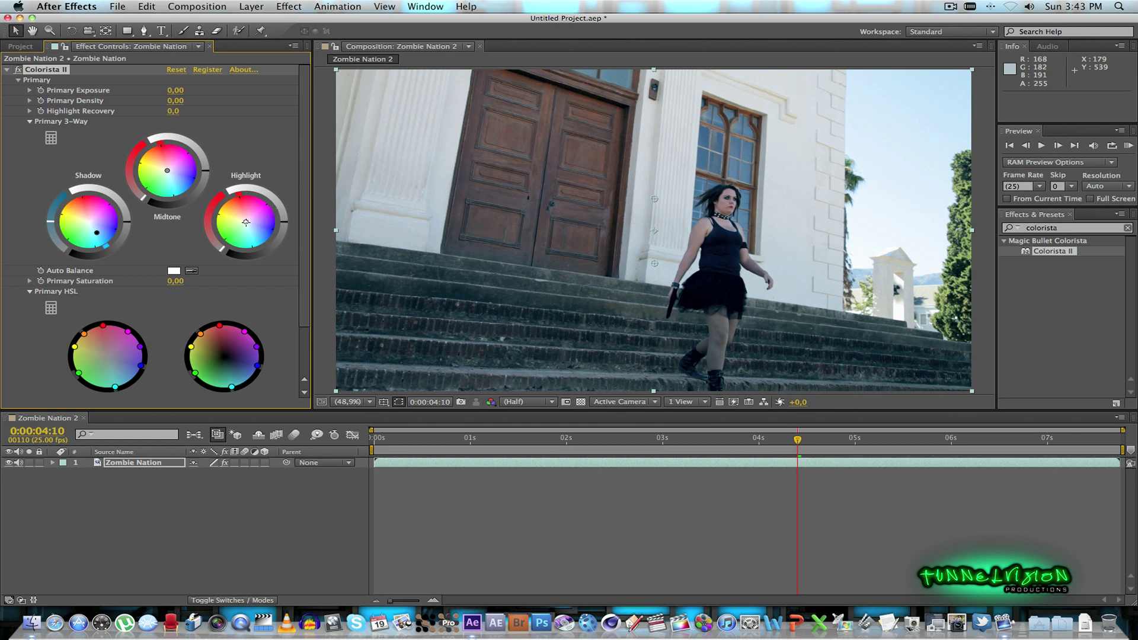
left_click_drag(246, 222, 245, 220)
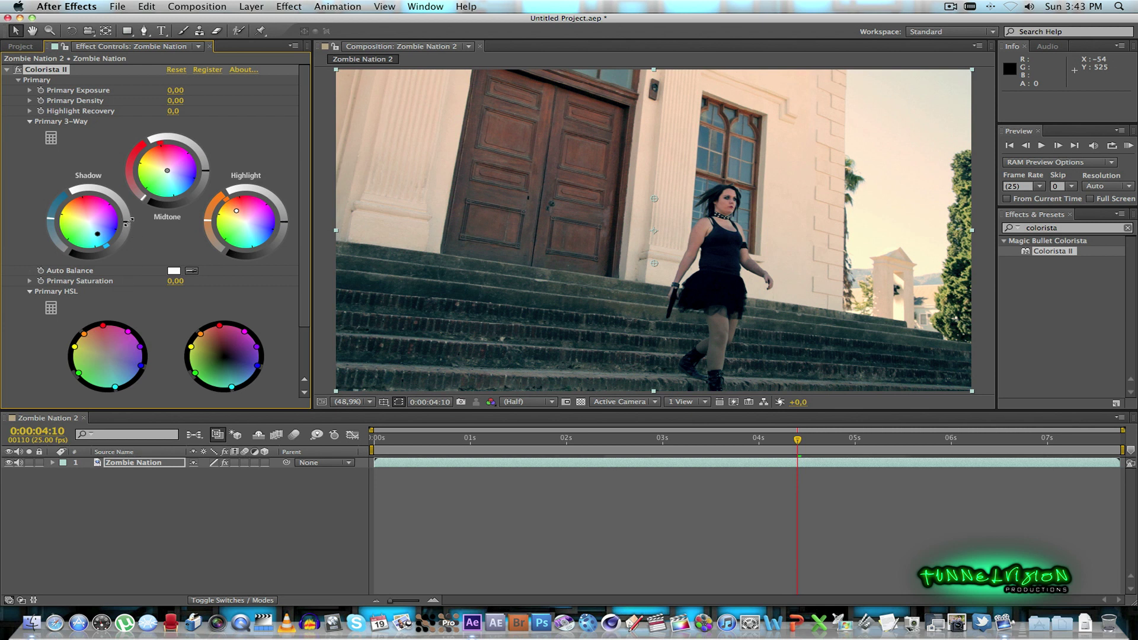
left_click_drag(127, 224, 127, 224)
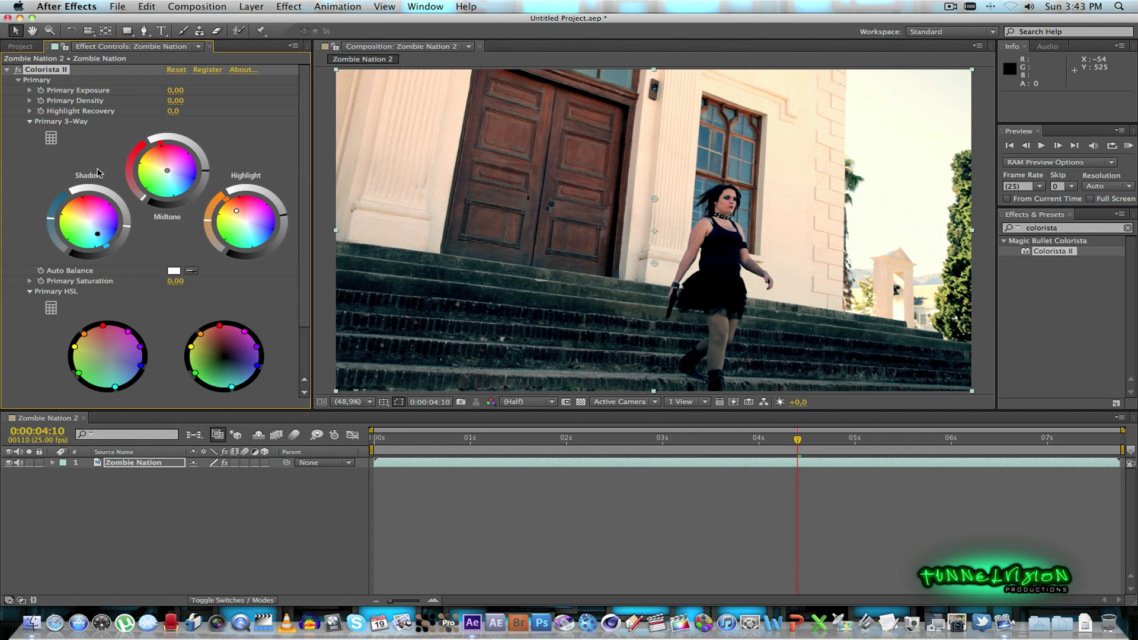
Scrub Colorista II's Primary Saturation down to -35
left_click_drag(174, 282, 105, 283)
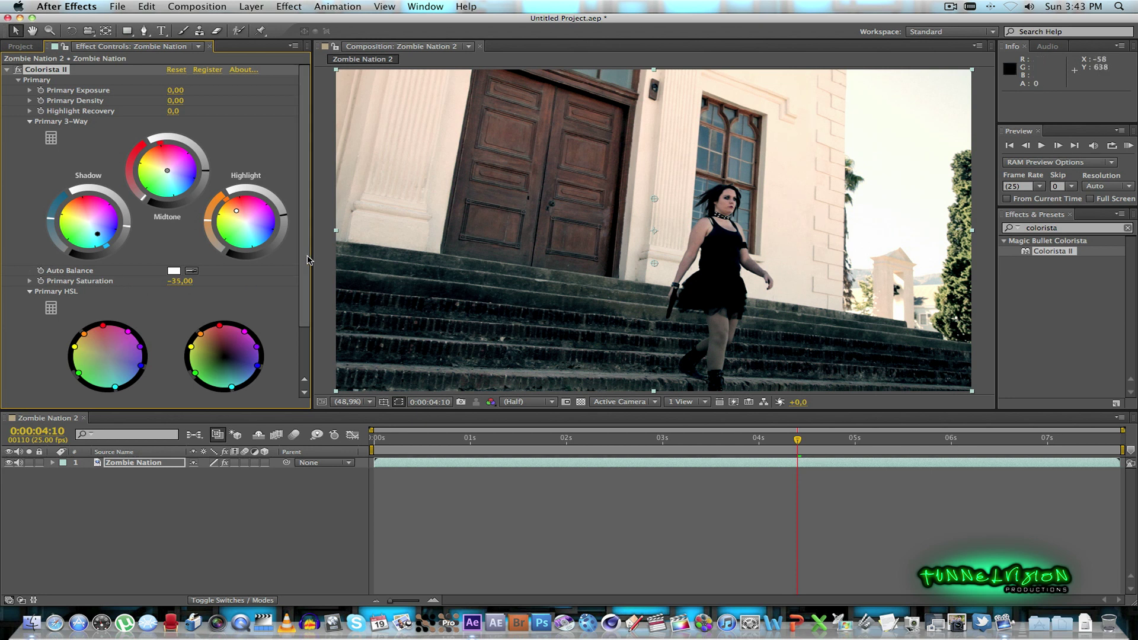
scroll(308, 316, "down", 3)
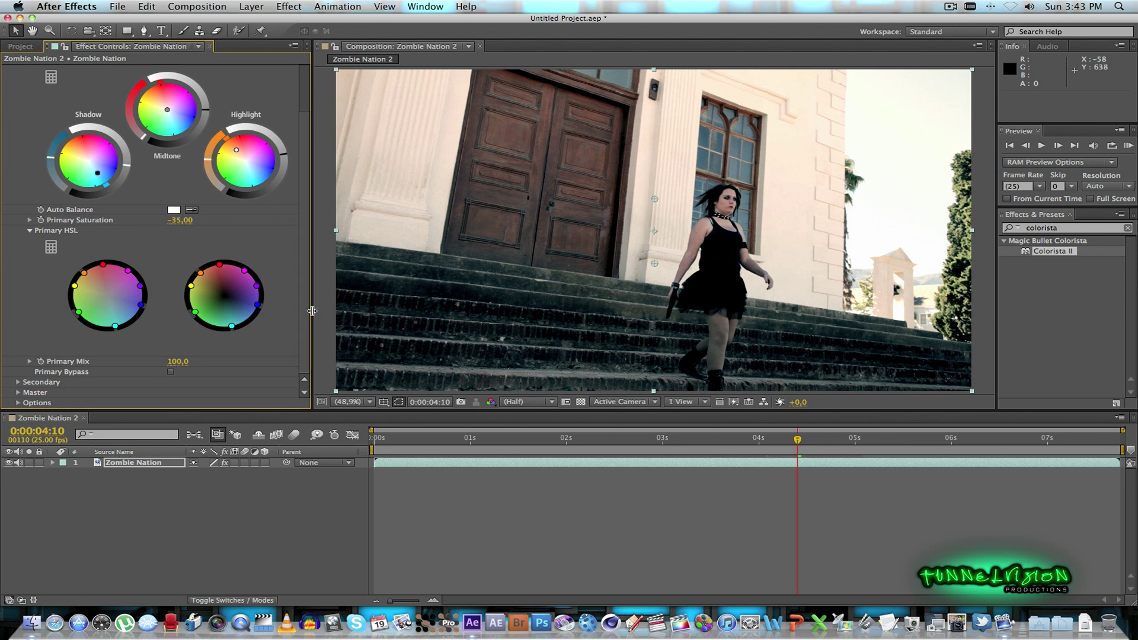
Expand Secondary and set the Secondary Mask shape to Ellipse
left_click(17, 383)
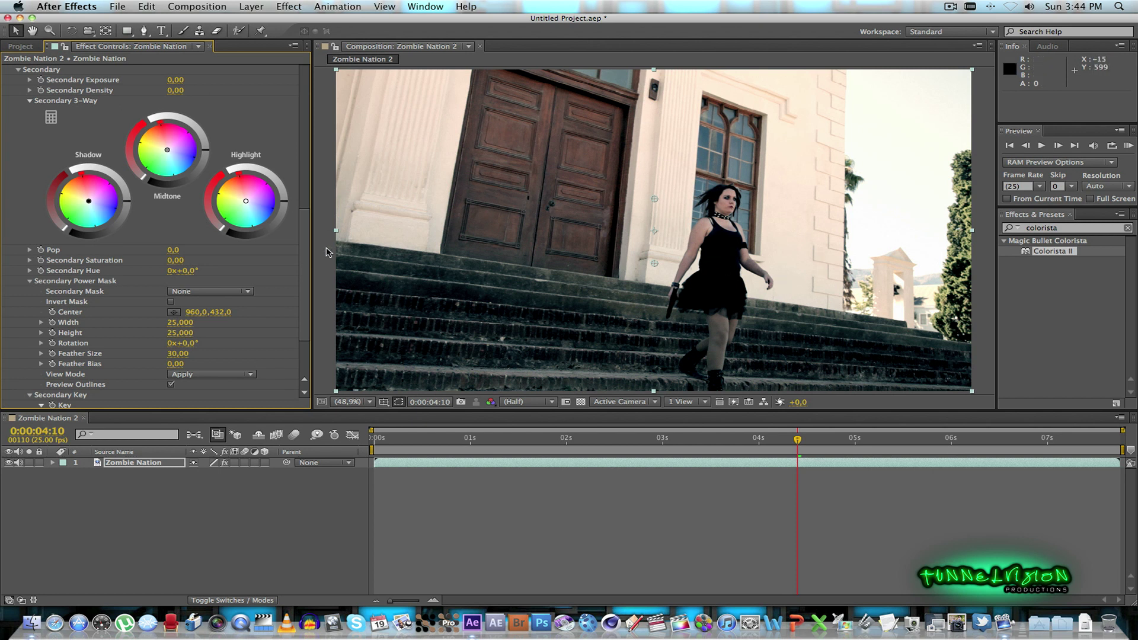
left_click_drag(304, 255, 303, 274)
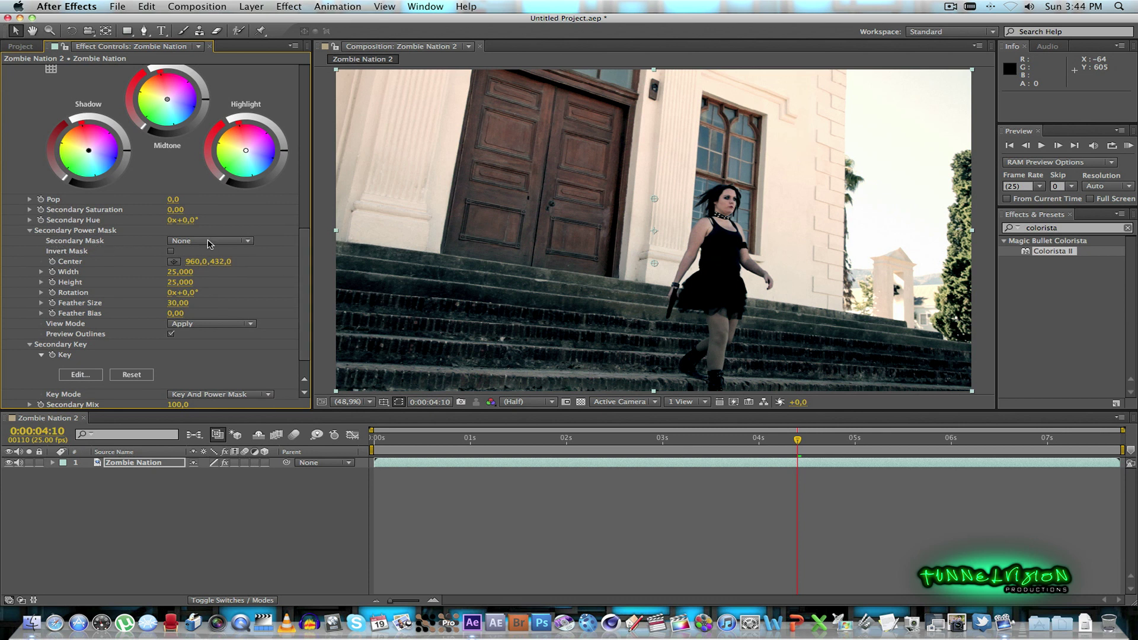
left_click(248, 241)
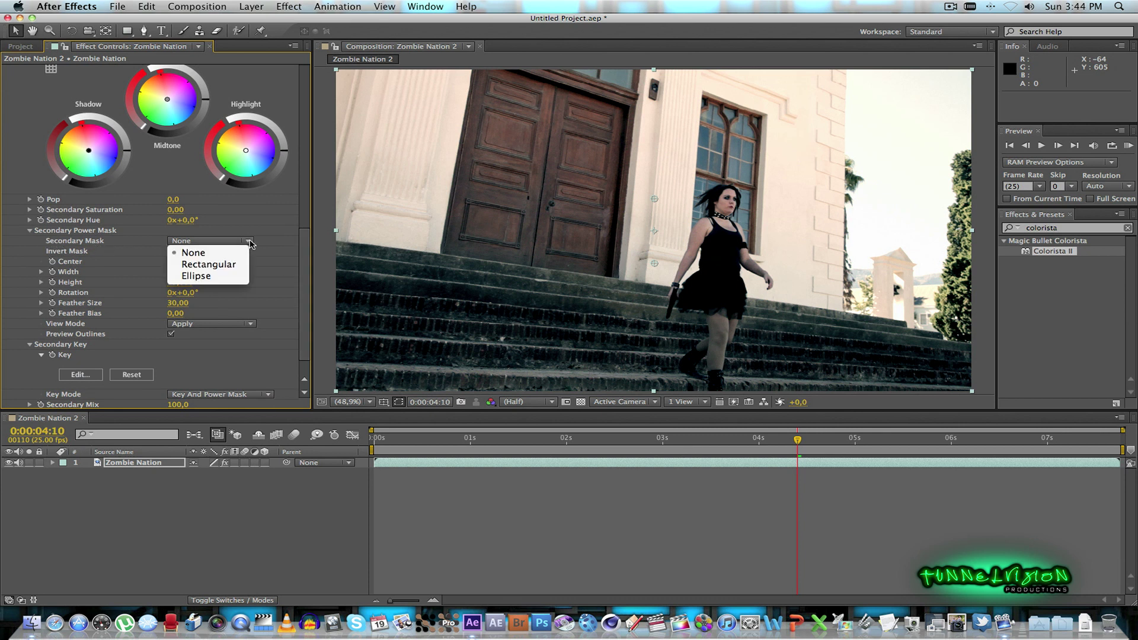
left_click(204, 276)
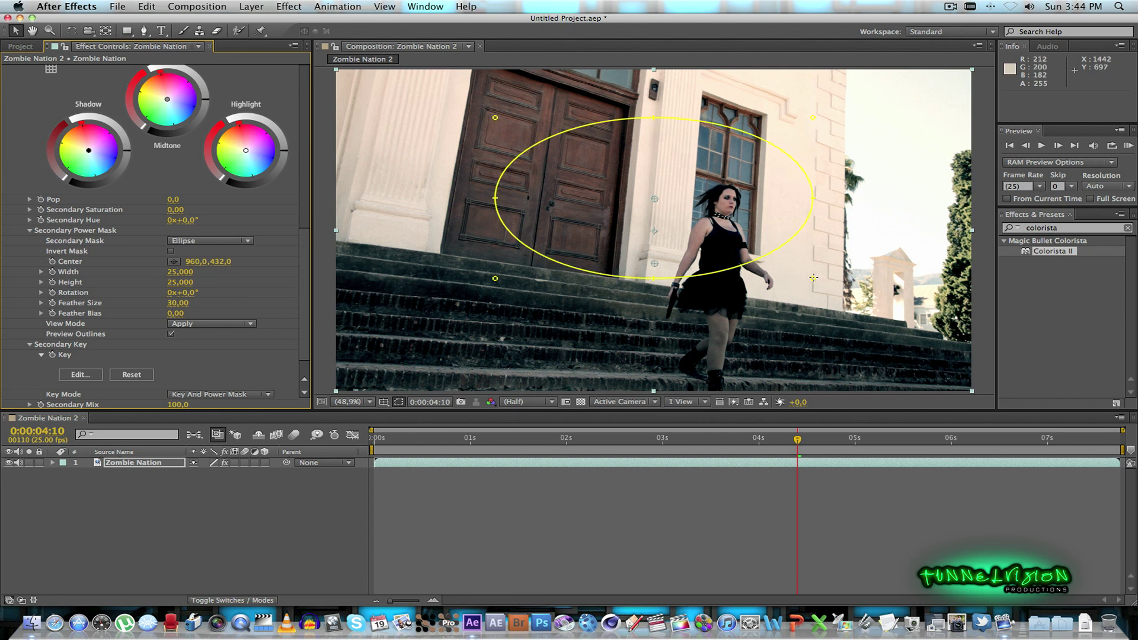
Enlarge and rotate the ellipse around the woman (width 39.392, height 38.781, rotation 29.1°)
left_click_drag(809, 279, 839, 376)
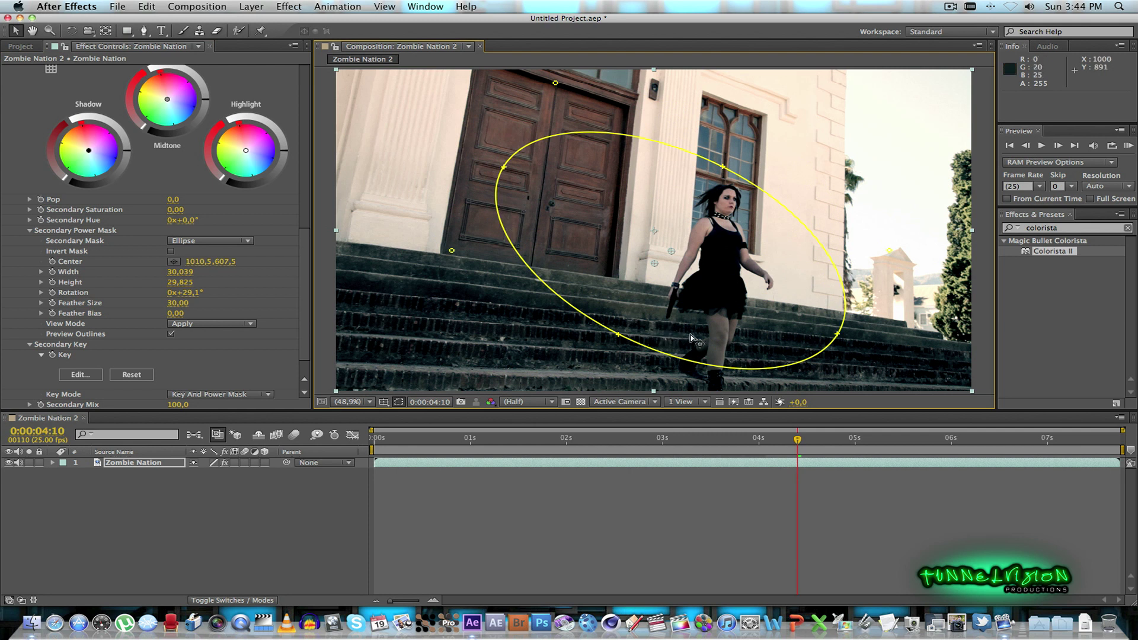
left_click_drag(837, 333, 888, 360)
left_click_drag(733, 173, 748, 145)
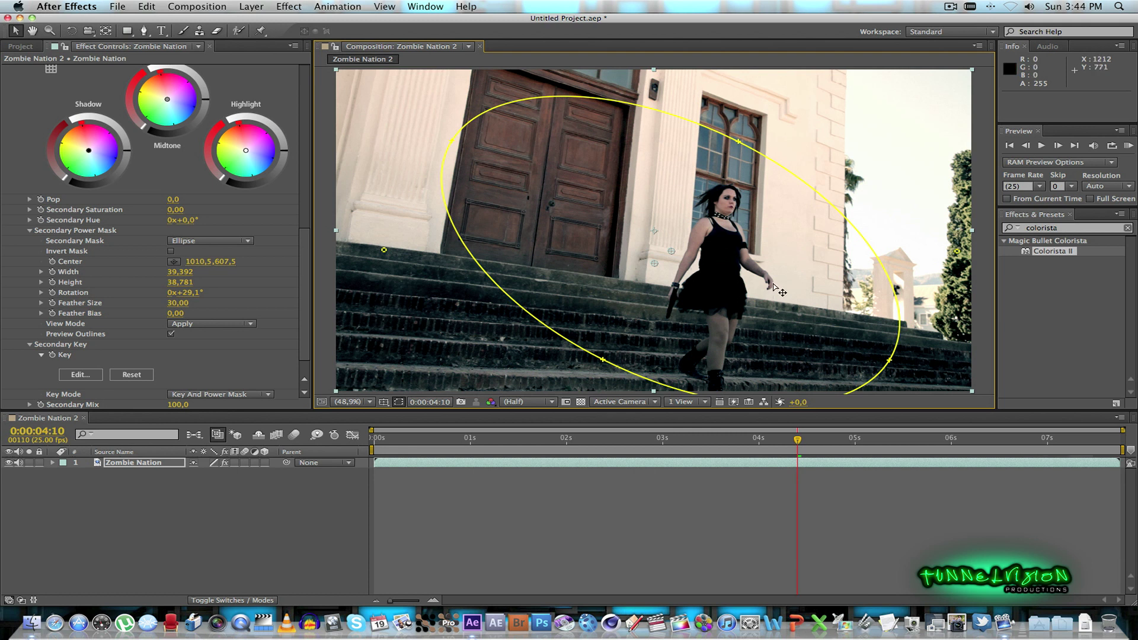
Invert the mask and set Secondary Exposure to -2 to darken outside the ellipse
left_click(172, 251)
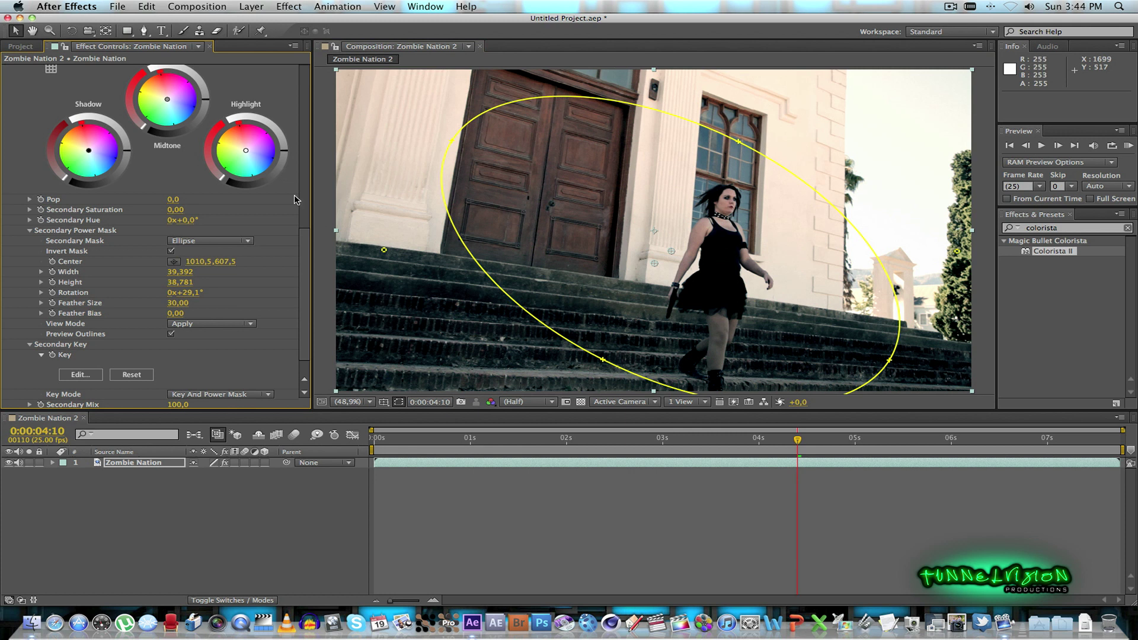
scroll(119, 194, "up", 8)
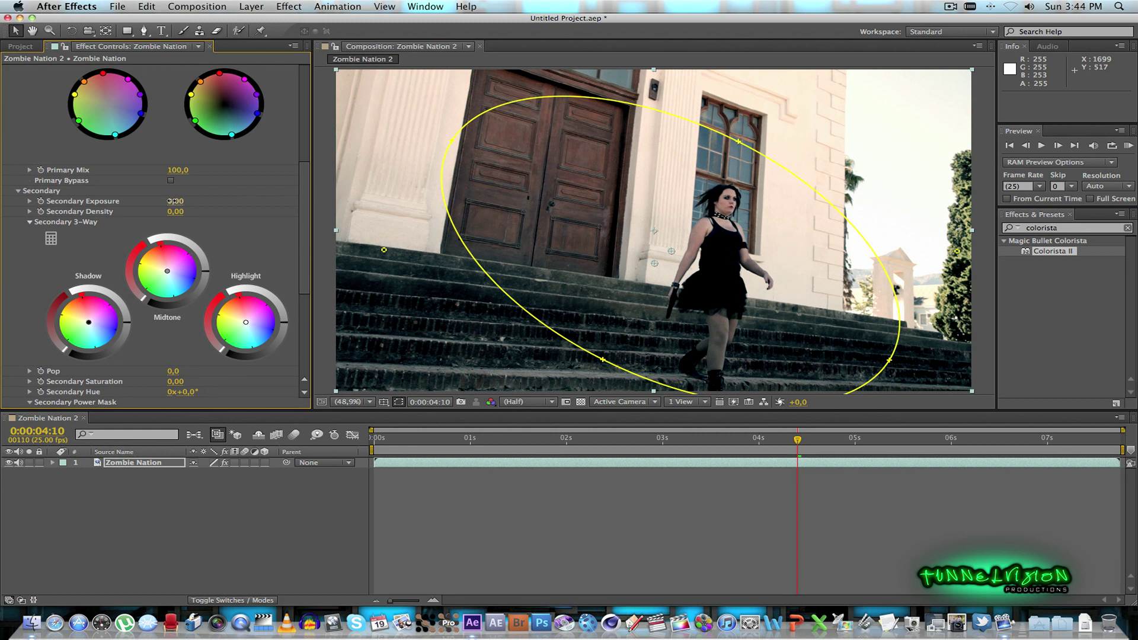
left_click_drag(171, 201, 67, 202)
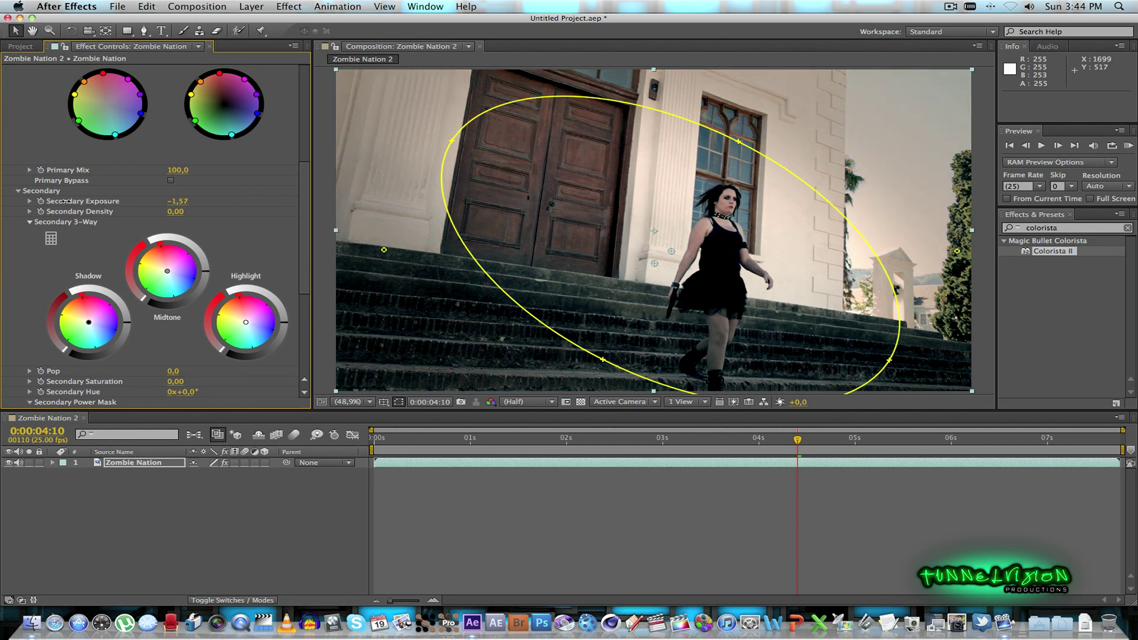
left_click(177, 201)
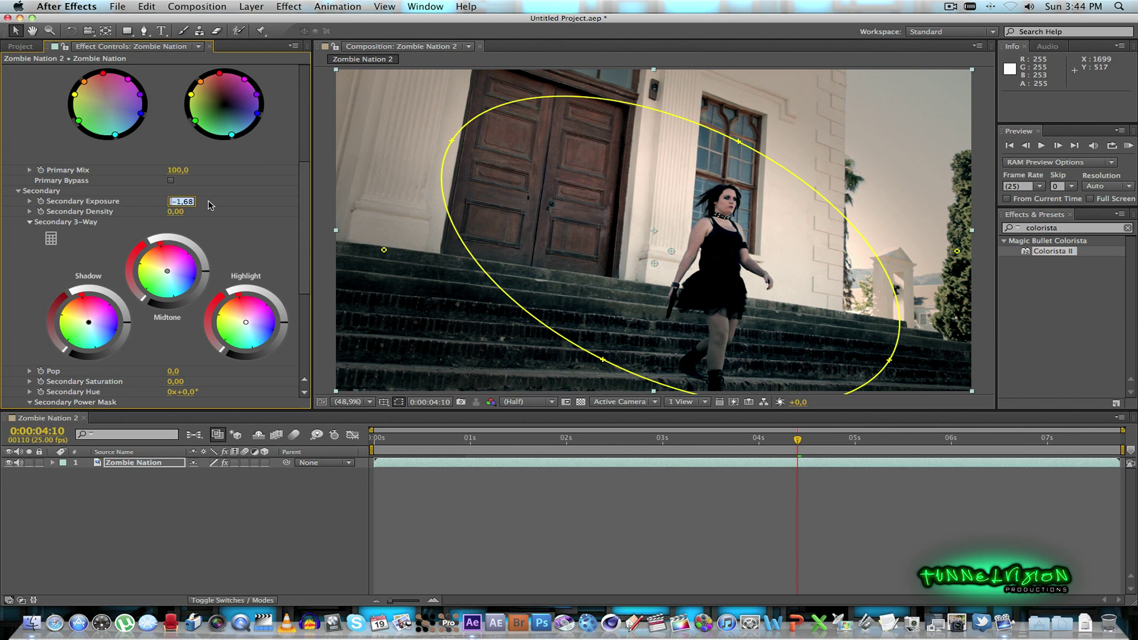
type("-2")
key("Return")
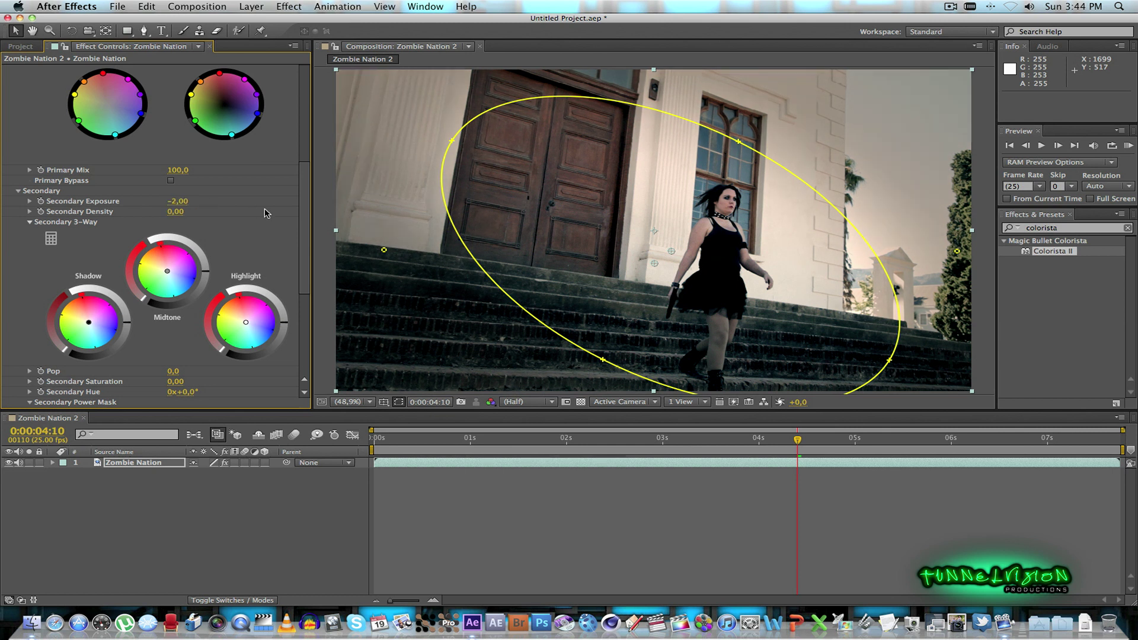
Set the power mask's Feather Size to 40 to soften the vignette edge
left_click(295, 525)
scroll(305, 259, "down", 2)
left_click_drag(306, 259, 304, 305)
left_click(214, 316)
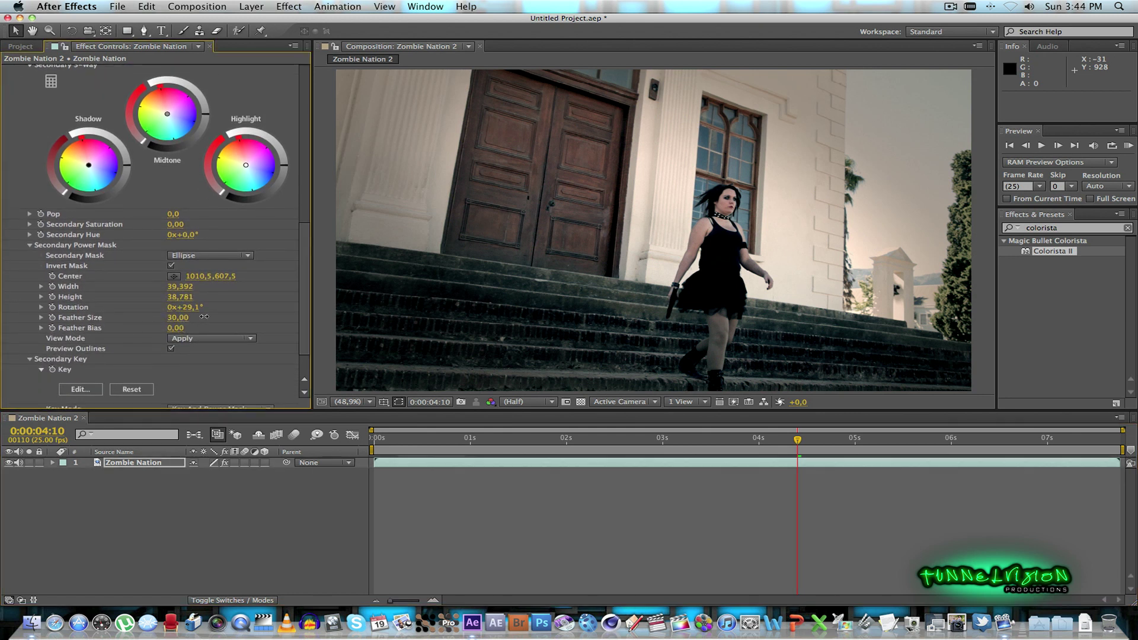
left_click(176, 317)
type("92")
key("Return")
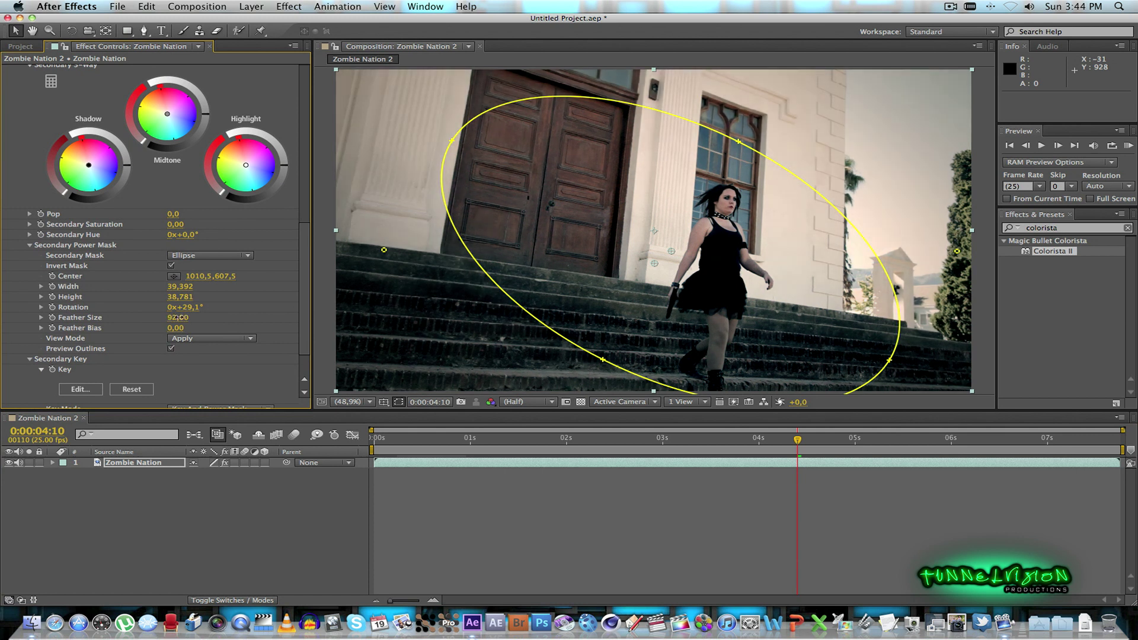
left_click_drag(176, 317, 141, 318)
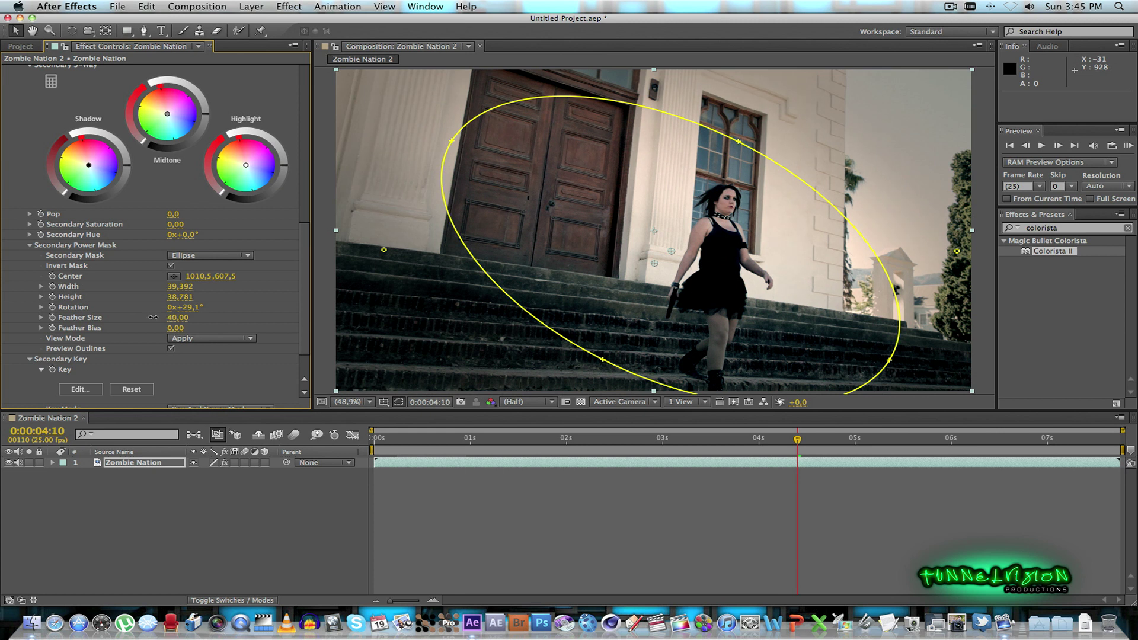
left_click(297, 541)
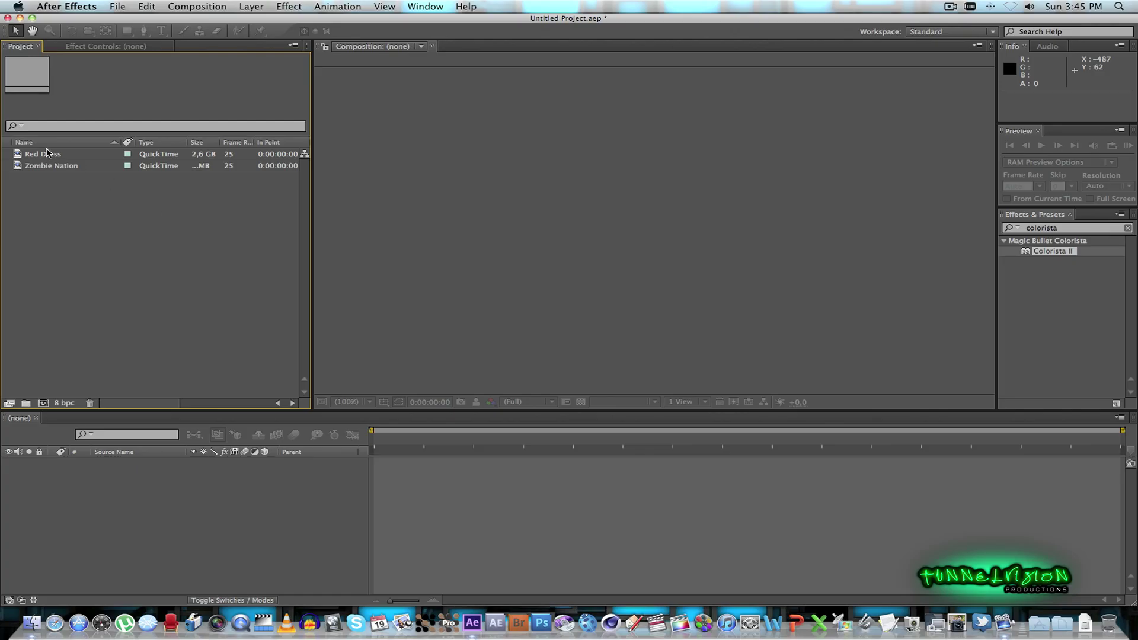
Create a Red Dress 2 composition from the Red Dress clip and go to 0:01:06:24
left_click_drag(49, 154, 43, 403)
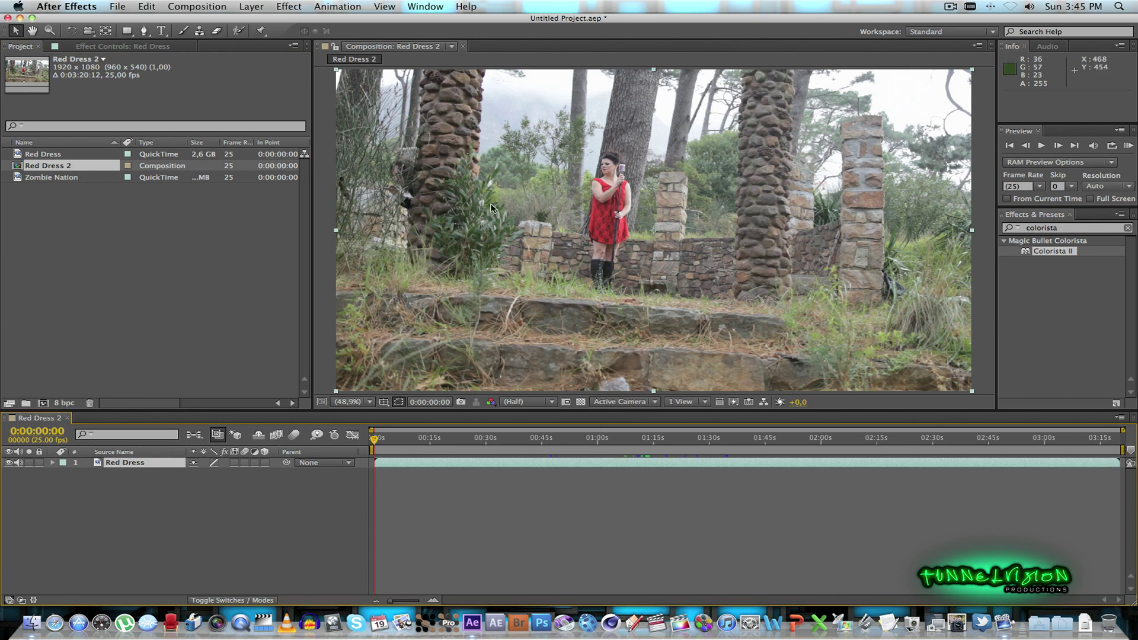
mouse_move(610, 438)
left_mouse_down()
mouse_move(643, 440)
mouse_move(624, 440)
left_mouse_up()
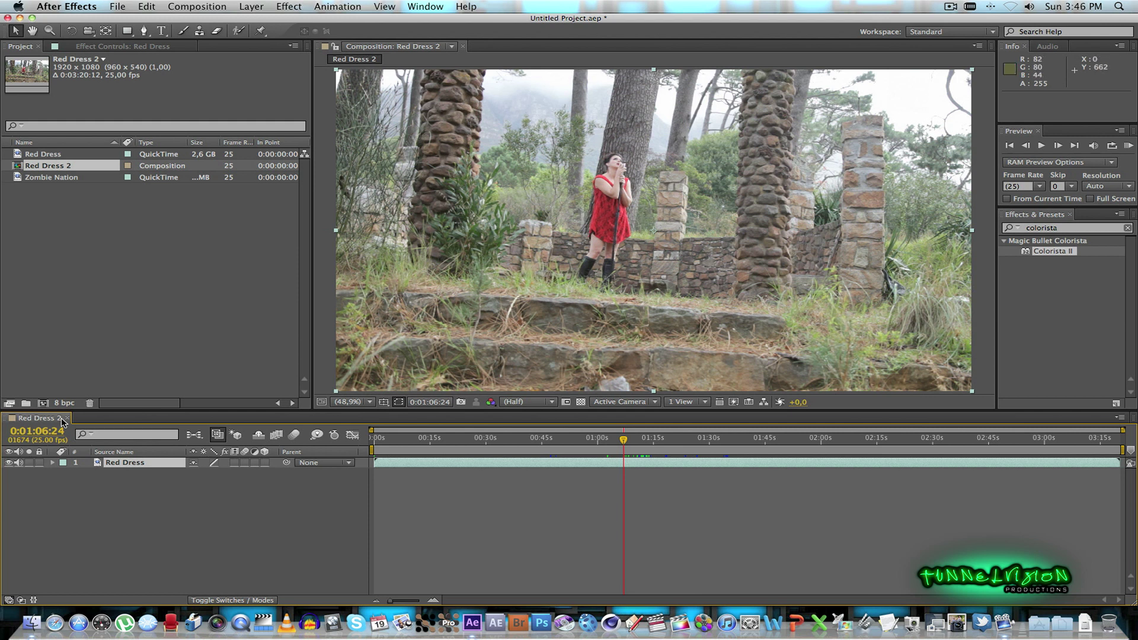
Apply Colorista II to Red Dress, tinting shadows warm orange and highlights cool blue
left_click_drag(1057, 250, 356, 237)
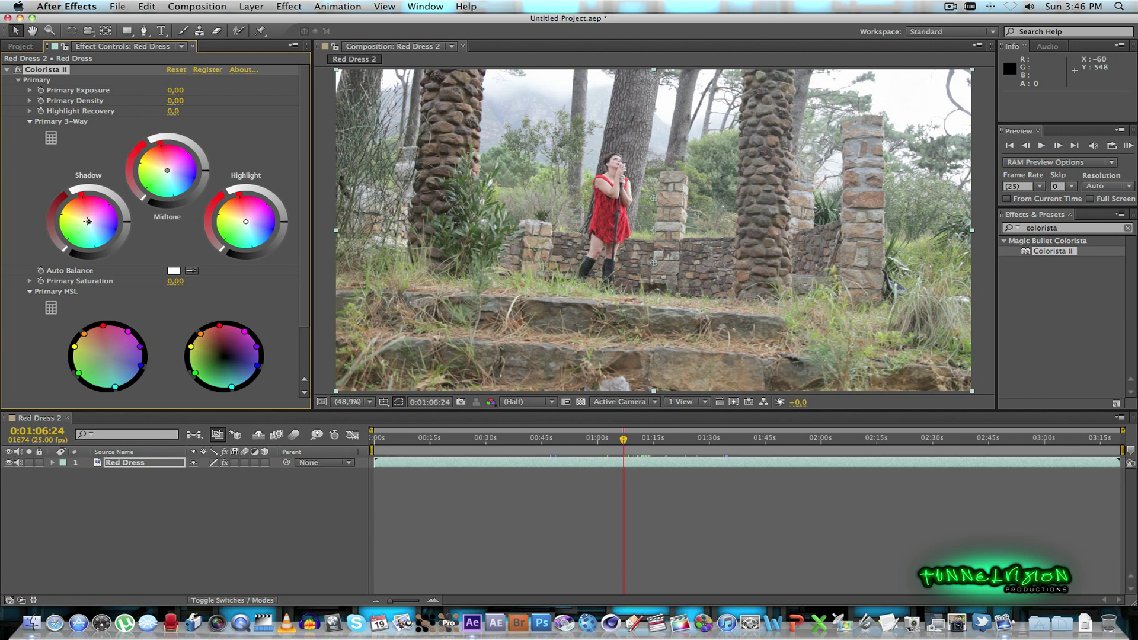
left_click_drag(89, 222, 85, 214)
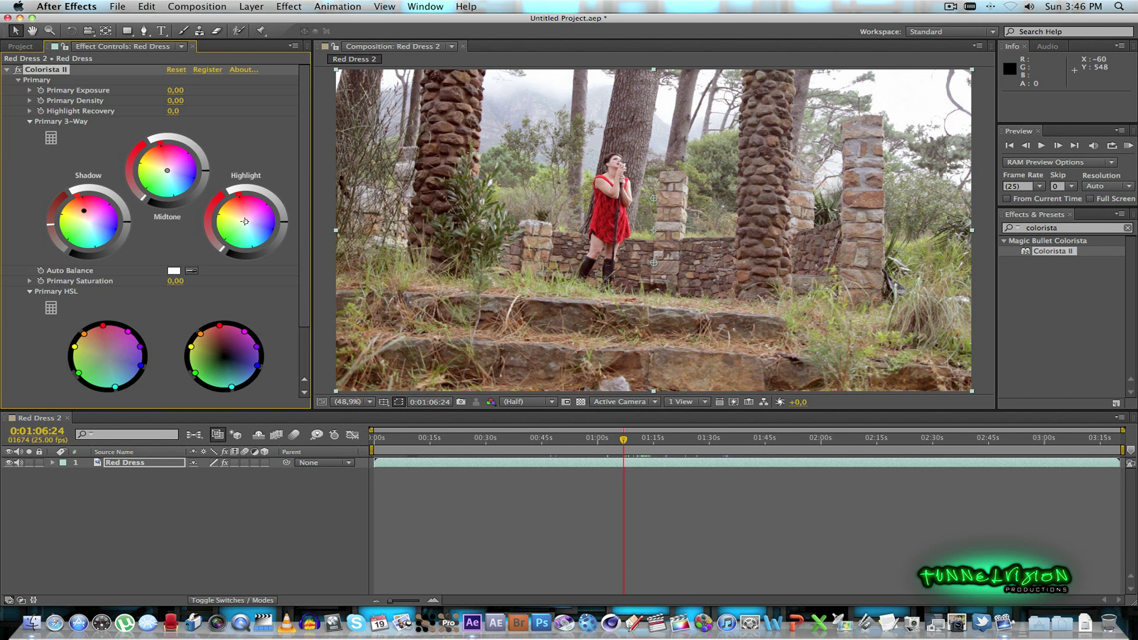
left_click_drag(245, 221, 250, 225)
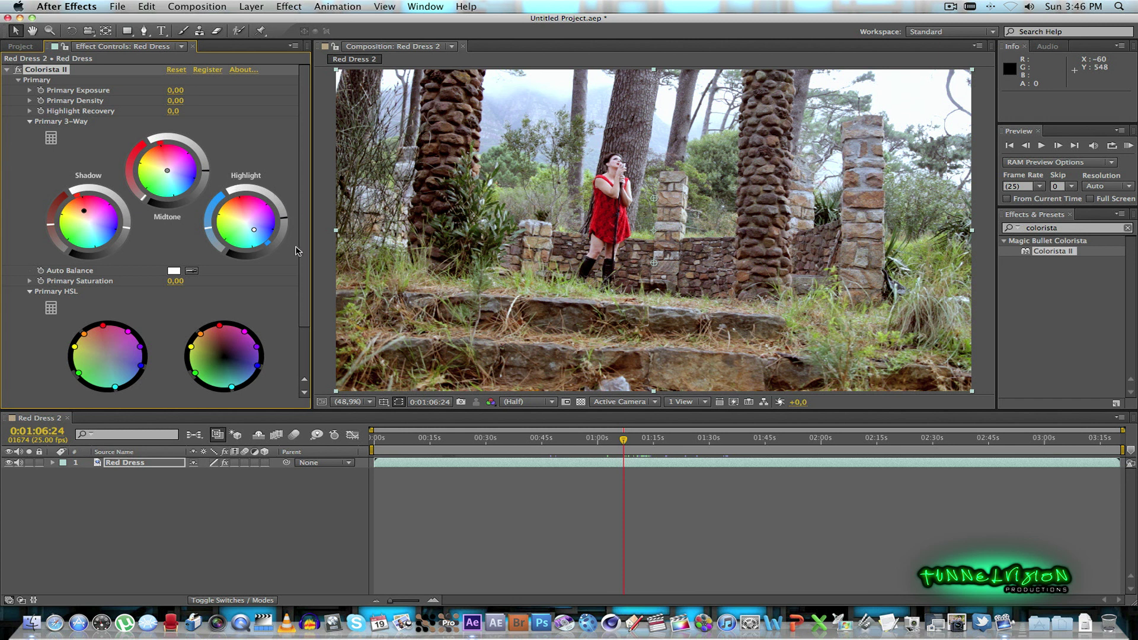
Lower Primary Saturation to -65 and nudge the red point on the Primary HSL wheel
scroll(304, 255, "down", 2)
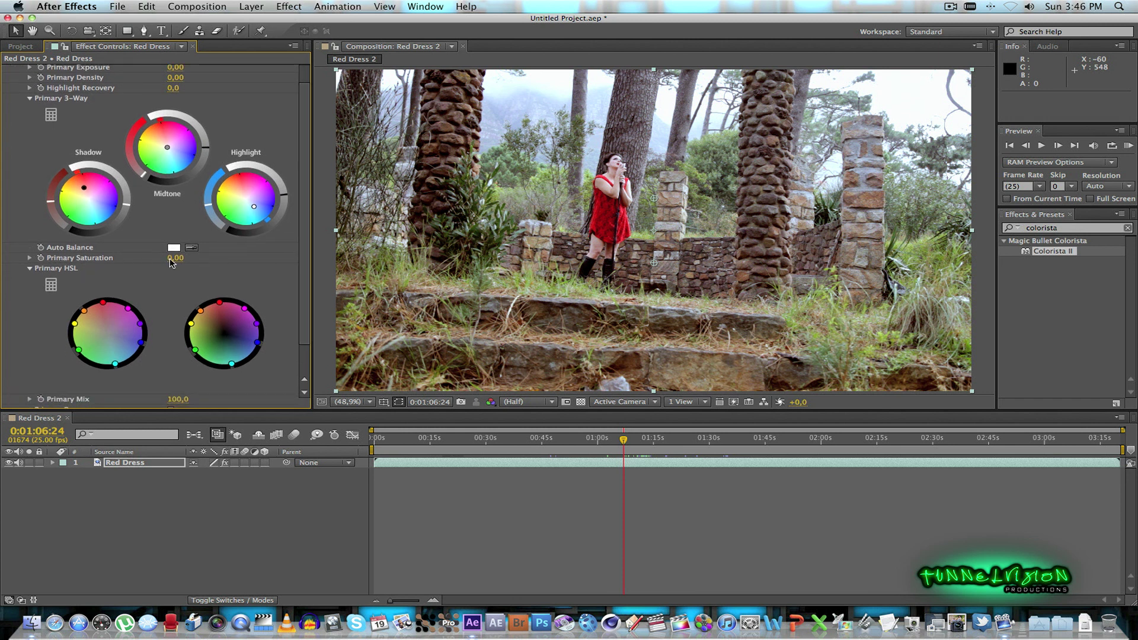
left_click_drag(176, 264, 63, 260)
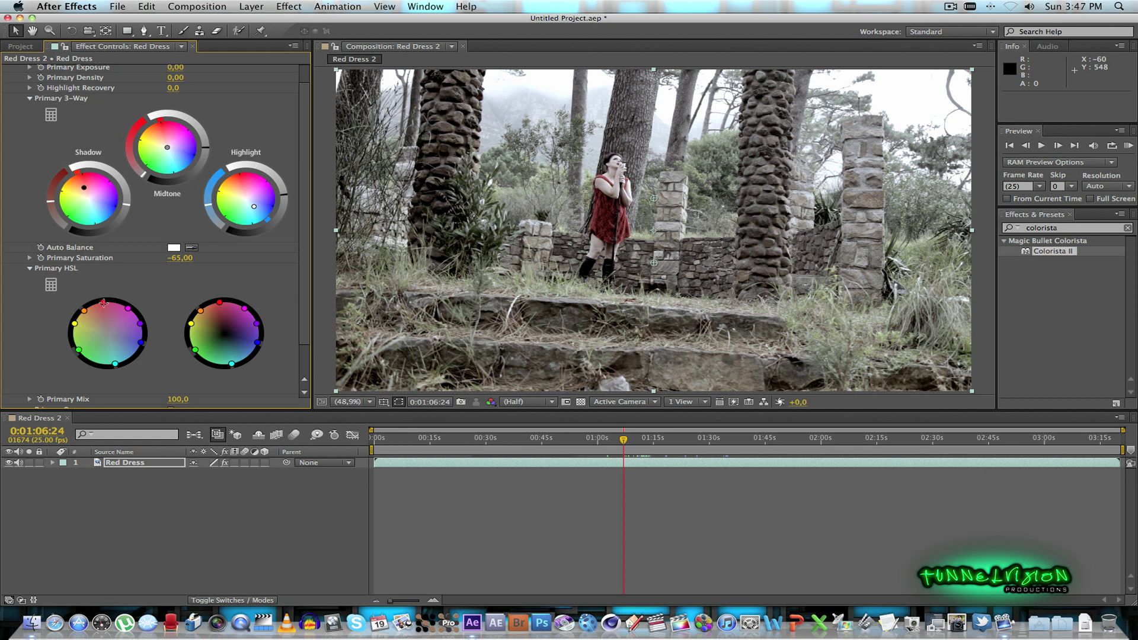
left_click_drag(103, 303, 101, 301)
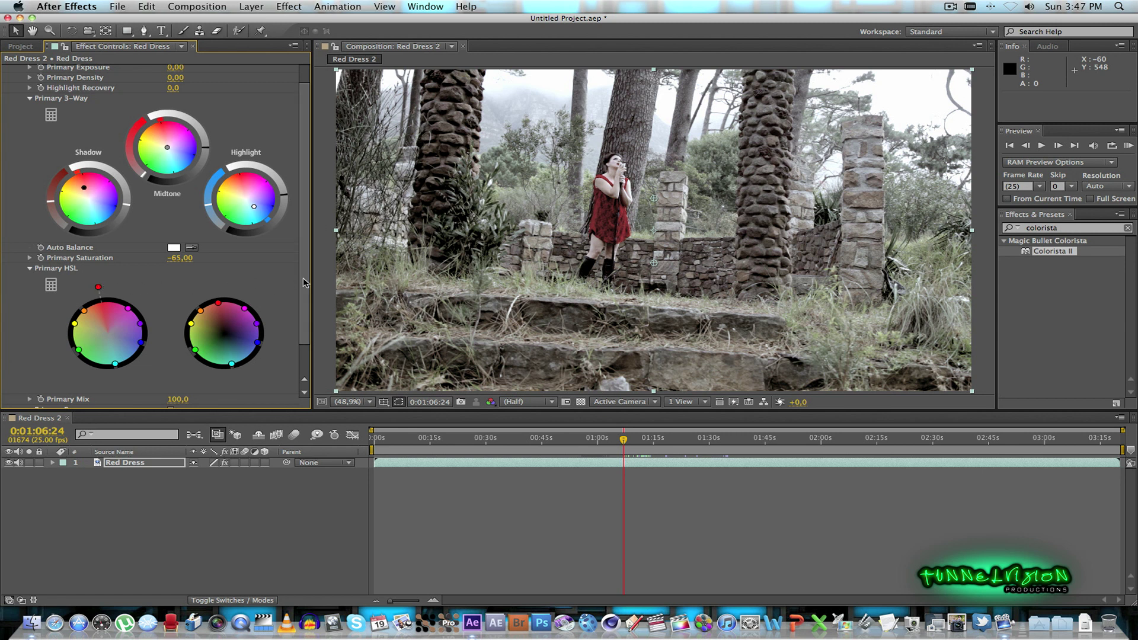
Expand Secondary and make the Secondary Mask an ellipse
left_click_drag(301, 283, 303, 327)
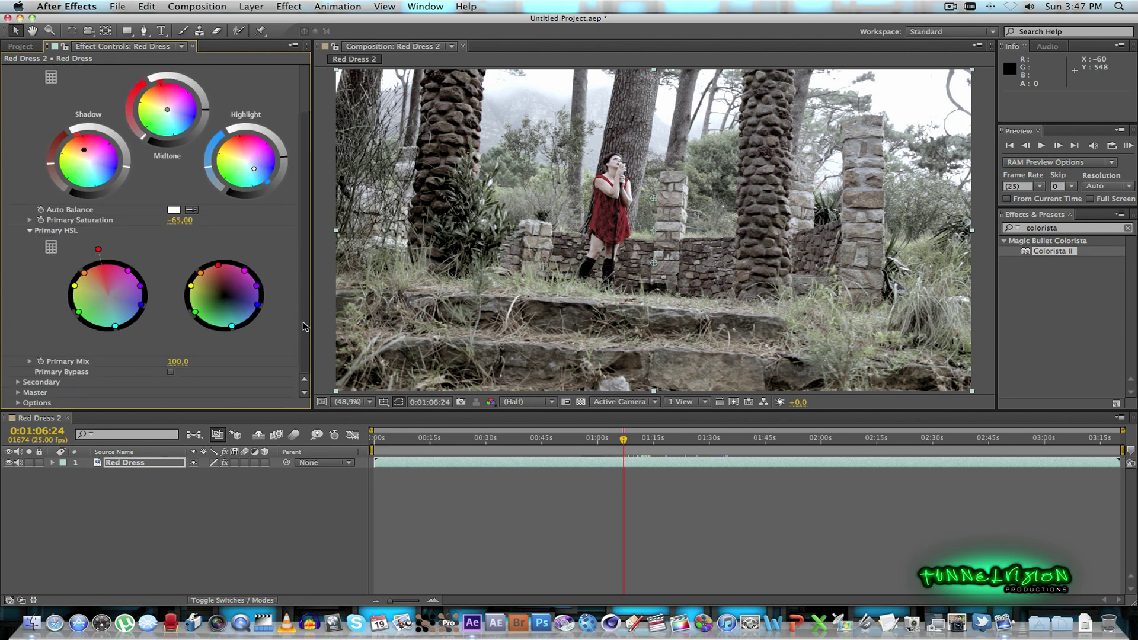
left_click(18, 383)
scroll(118, 297, "down", 10)
scroll(240, 264, "down", 2)
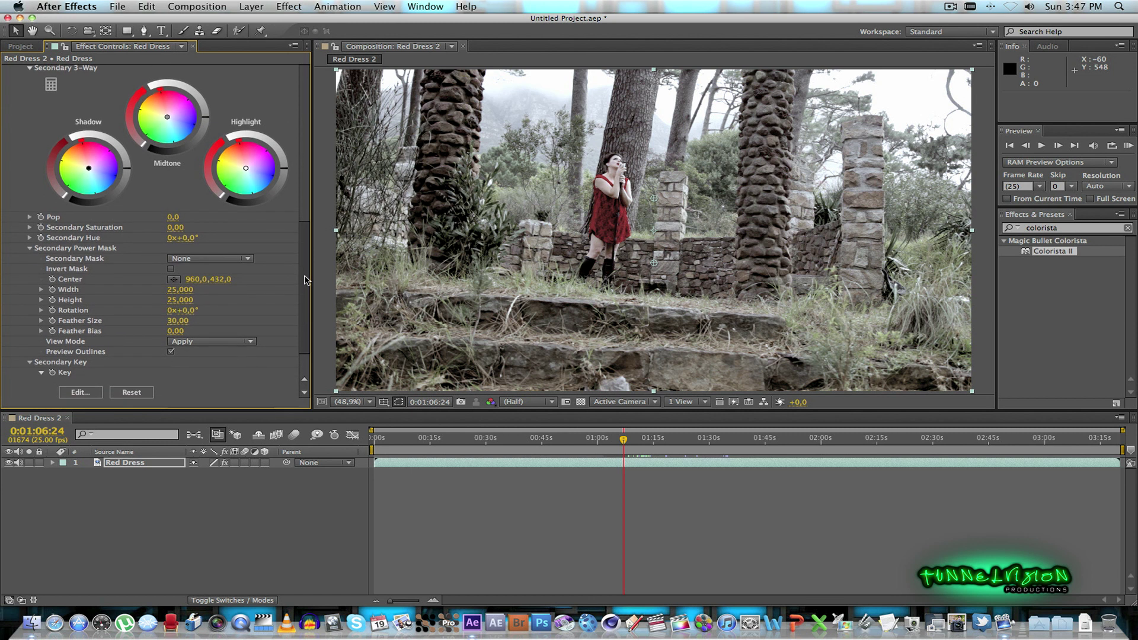
left_click(239, 263)
left_click(230, 295)
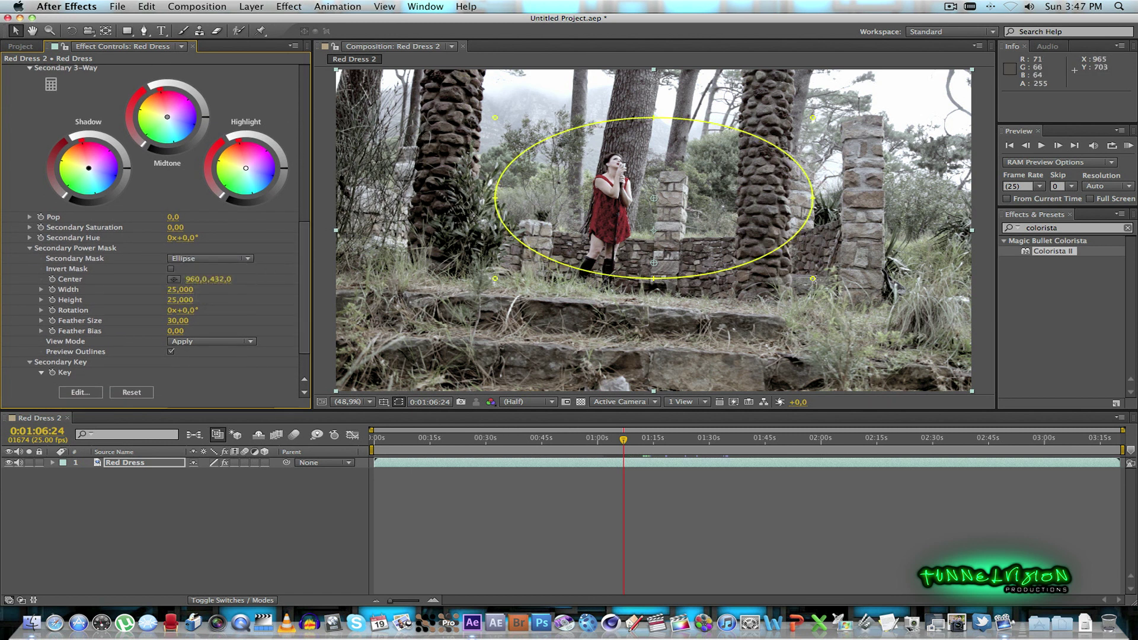
Rotate the ellipse upright, centre it over the woman, and invert the mask
left_click_drag(813, 279, 578, 352)
left_click_drag(681, 232, 640, 250)
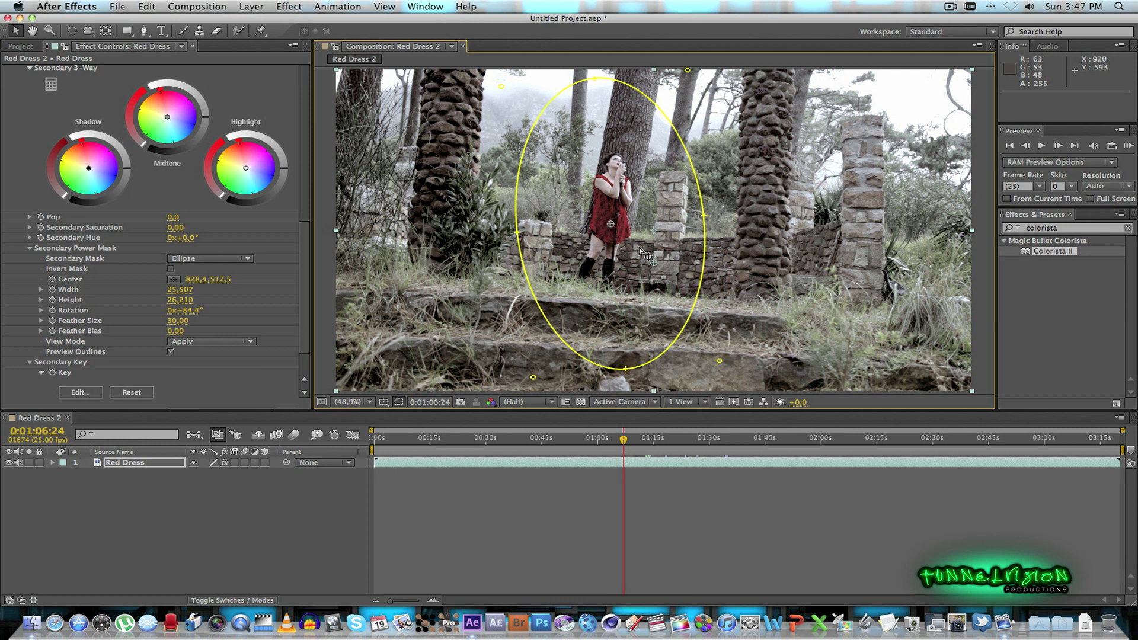
left_click(172, 269)
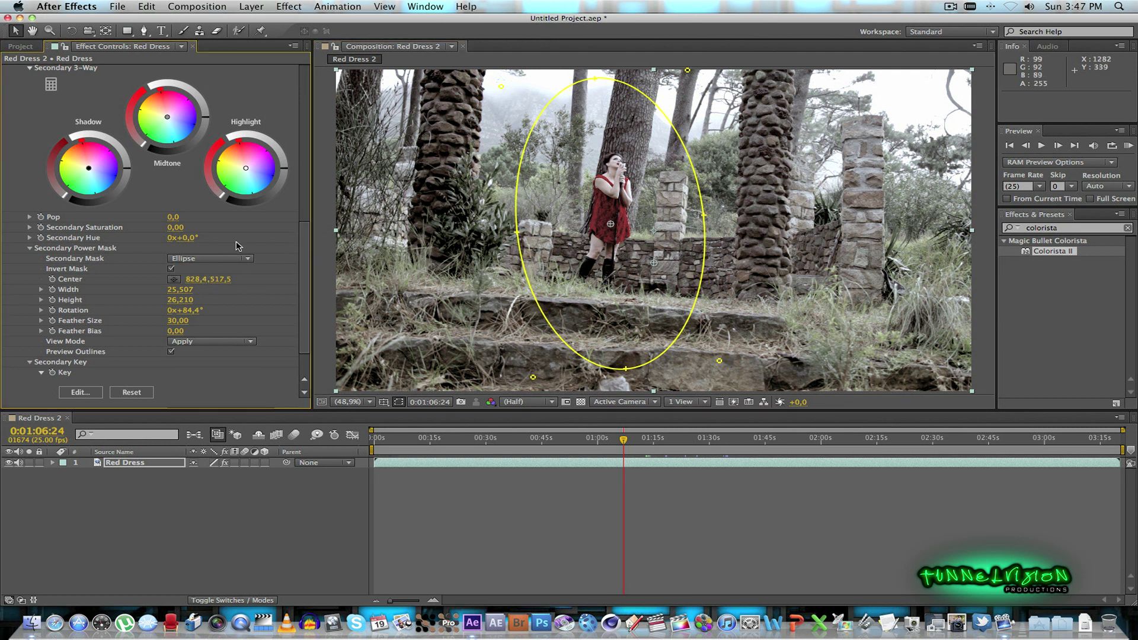
Set Secondary Exposure to -1.26 and Feather Size to 53
left_click_drag(303, 267, 299, 179)
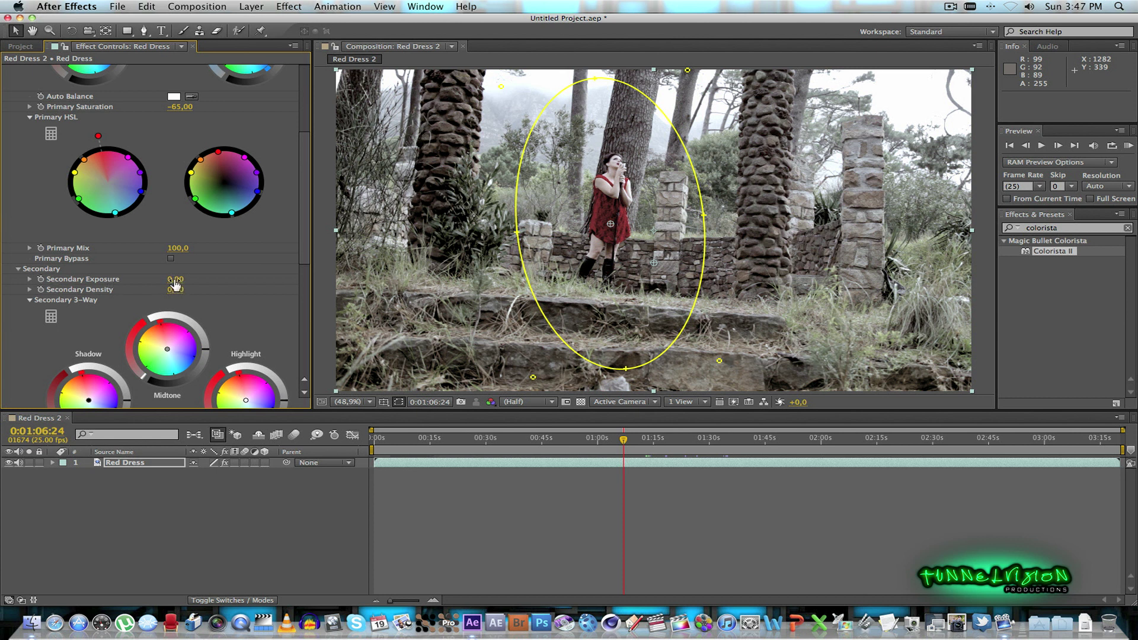
left_click_drag(175, 283, 88, 280)
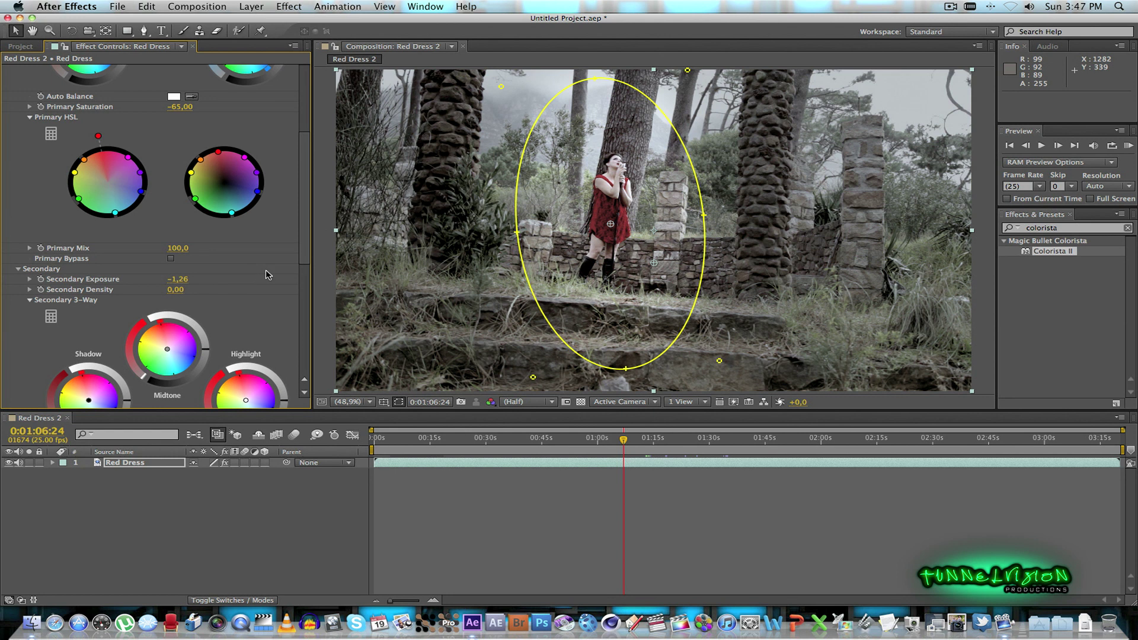
left_click_drag(301, 256, 301, 328)
left_click_drag(175, 368, 188, 363)
left_click(307, 538)
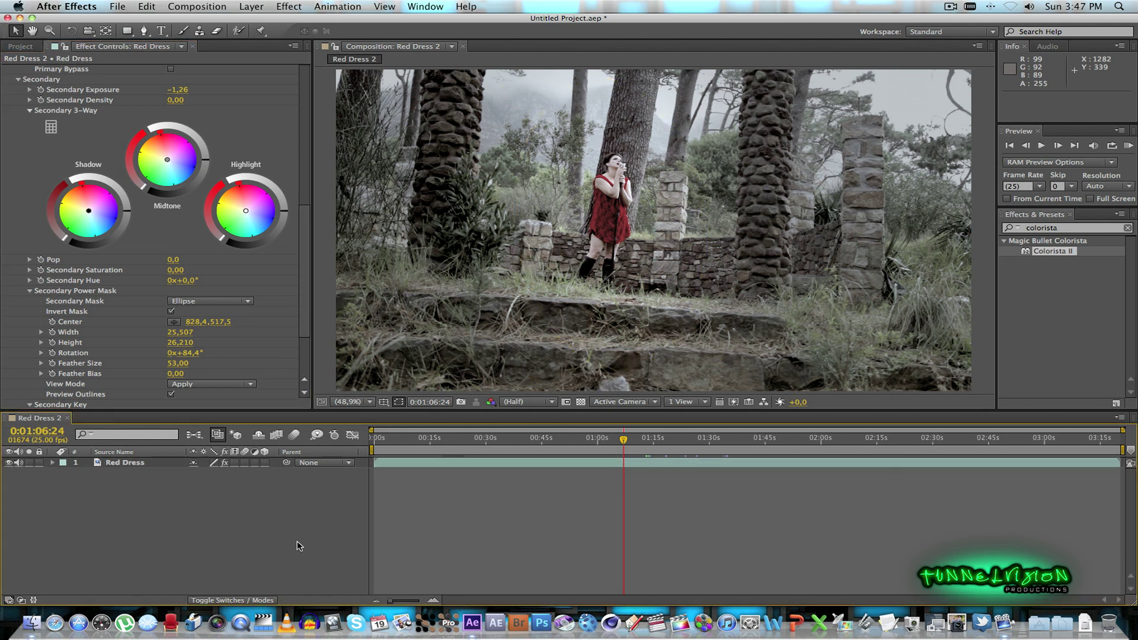